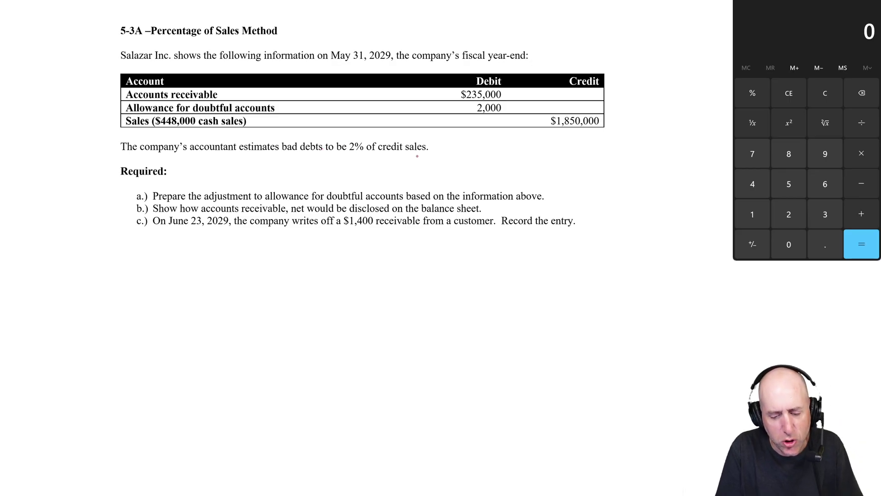
Underline "2%" and "of credit sales" in red in the accountant's bad debt estimate sentence
left_click_drag(364, 157, 427, 155)
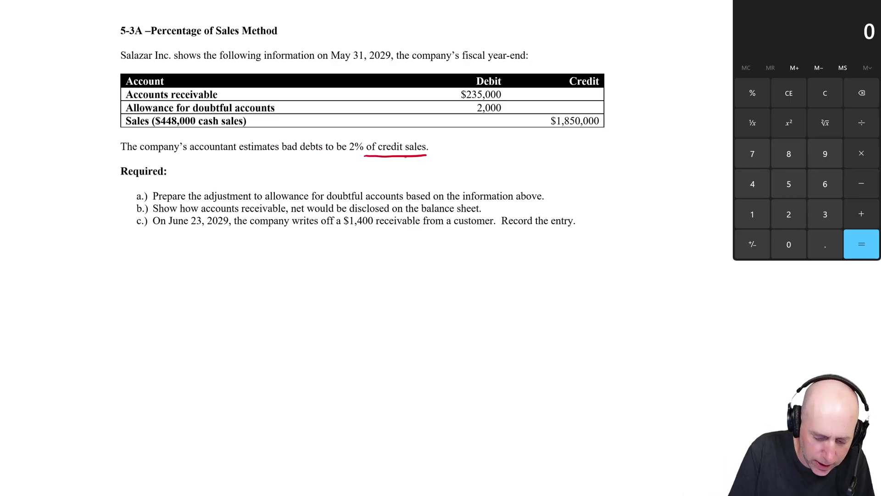
left_click_drag(345, 155, 358, 155)
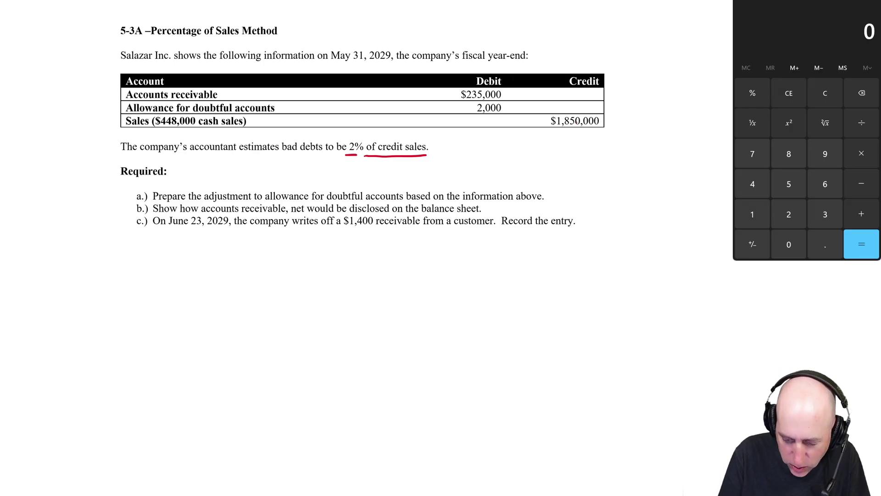
mouse_move(583, 69)
left_mouse_down()
mouse_move(610, 69)
mouse_move(581, 64)
mouse_move(586, 108)
mouse_move(584, 83)
left_mouse_up()
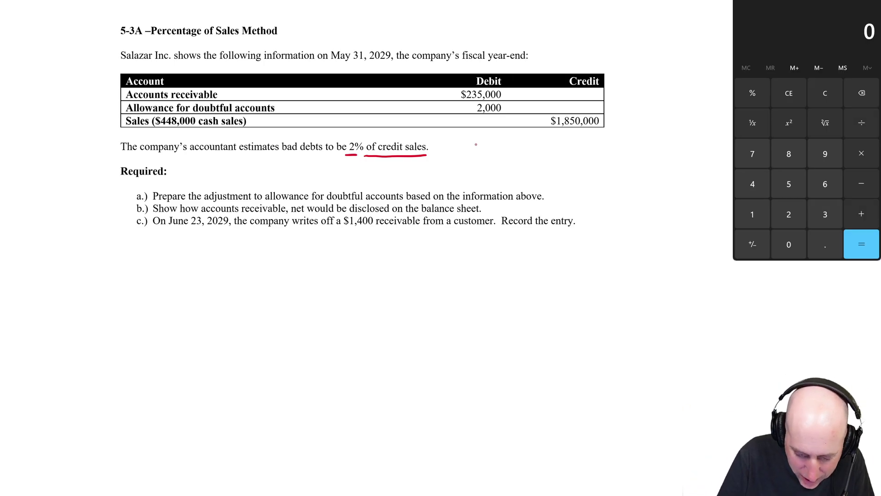
Handwrite "TOTAL SALES" beside the bad debt estimate sentence, with 1850K beneath it
mouse_move(476, 139)
left_mouse_down()
mouse_move(476, 150)
mouse_move(481, 138)
left_mouse_up()
left_click_drag(485, 144, 496, 141)
mouse_move(492, 141)
left_mouse_down()
mouse_move(491, 150)
mouse_move(504, 151)
left_mouse_up()
left_click_drag(507, 143, 545, 153)
left_click_drag(548, 145, 552, 153)
left_click_drag(560, 145, 502, 175)
left_click_drag(513, 161, 516, 170)
left_click_drag(526, 162, 526, 171)
left_click_drag(535, 162, 535, 171)
left_click_drag(542, 161, 541, 172)
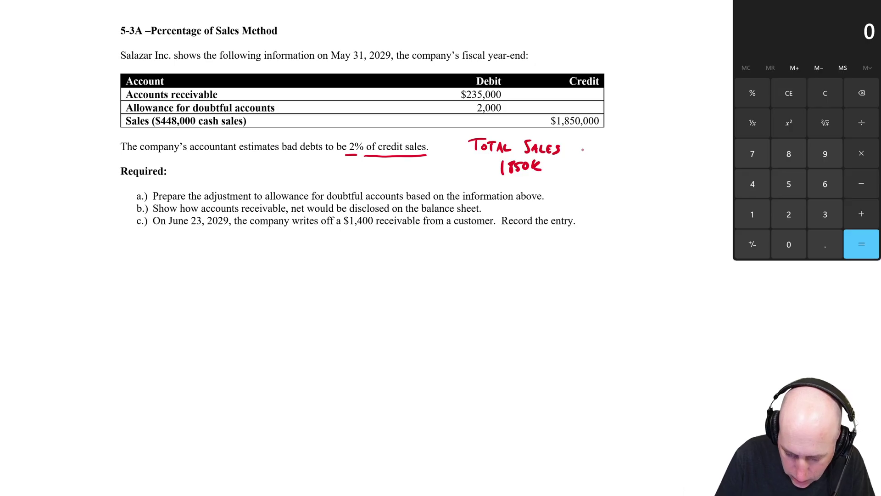
Extend the handwritten formula with "– CASH SALES" and write "– 448K" beneath it
left_click_drag(574, 148, 615, 152)
left_click_drag(624, 142, 629, 152)
mouse_move(648, 138)
left_mouse_down()
mouse_move(640, 147)
mouse_move(645, 140)
left_mouse_up()
mouse_move(645, 141)
left_mouse_down()
mouse_move(651, 152)
mouse_move(672, 152)
left_mouse_up()
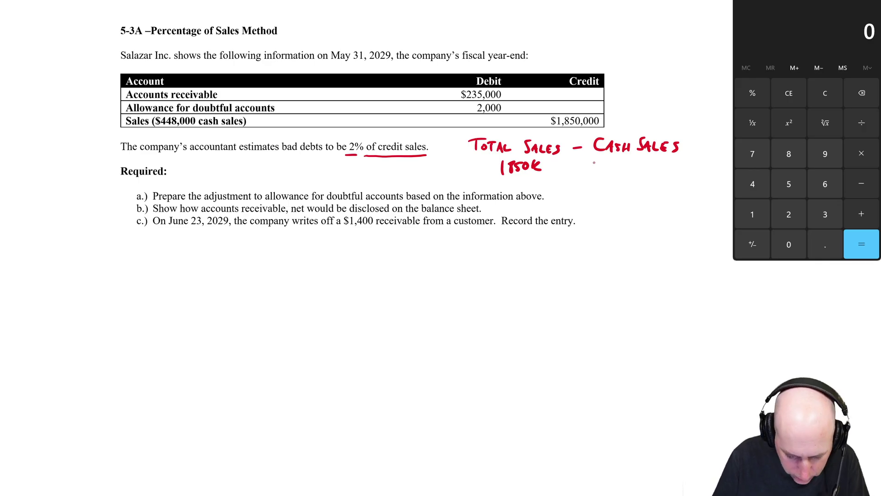
left_click_drag(577, 168, 614, 169)
mouse_move(612, 163)
left_mouse_down()
mouse_move(611, 175)
mouse_move(625, 168)
left_mouse_up()
left_click_drag(622, 164, 628, 174)
left_click_drag(628, 173, 646, 176)
Add equals signs to both formula rows and handwrite "CREDIT SALES" as the result heading
scroll(344, 138, "right", 5)
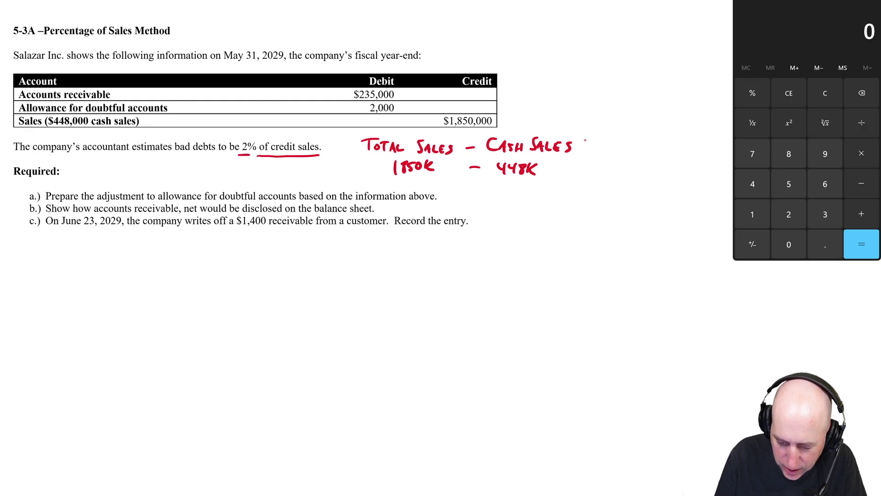
left_click_drag(585, 140, 591, 139)
left_click_drag(586, 146, 587, 165)
left_click_drag(582, 172, 588, 172)
mouse_move(616, 133)
left_mouse_down()
mouse_move(617, 143)
mouse_move(625, 133)
mouse_move(629, 143)
left_mouse_up()
left_click_drag(633, 133, 640, 142)
mouse_move(642, 133)
left_mouse_down()
mouse_move(645, 144)
mouse_move(661, 132)
left_mouse_up()
left_click(675, 131)
mouse_move(656, 133)
left_mouse_down()
mouse_move(655, 143)
mouse_move(686, 142)
left_mouse_up()
left_click_drag(688, 134, 695, 143)
left_click_drag(695, 138, 701, 143)
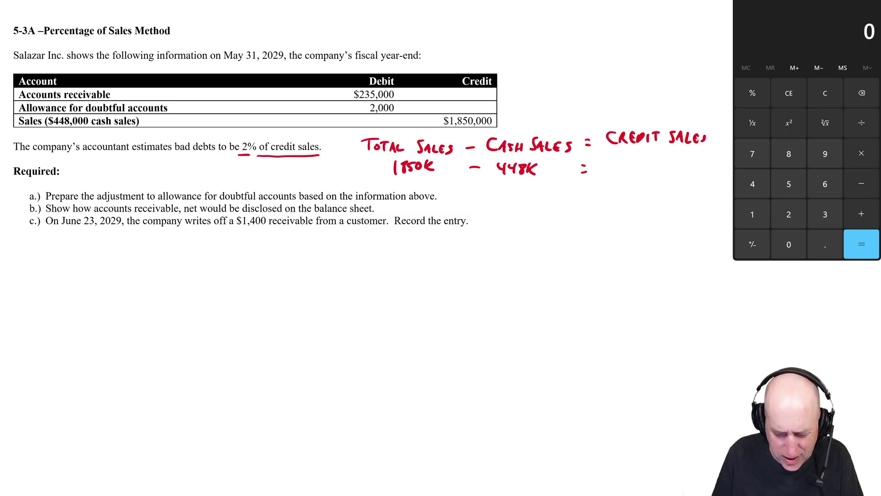
Write 1,402,000 beneath the "CREDIT SALES" heading as the credit sales amount
mouse_move(620, 159)
left_mouse_down()
mouse_move(619, 173)
mouse_move(635, 166)
mouse_move(631, 173)
left_mouse_up()
left_click_drag(641, 160, 657, 176)
left_click_drag(669, 164, 686, 163)
left_click_drag(625, 173, 623, 181)
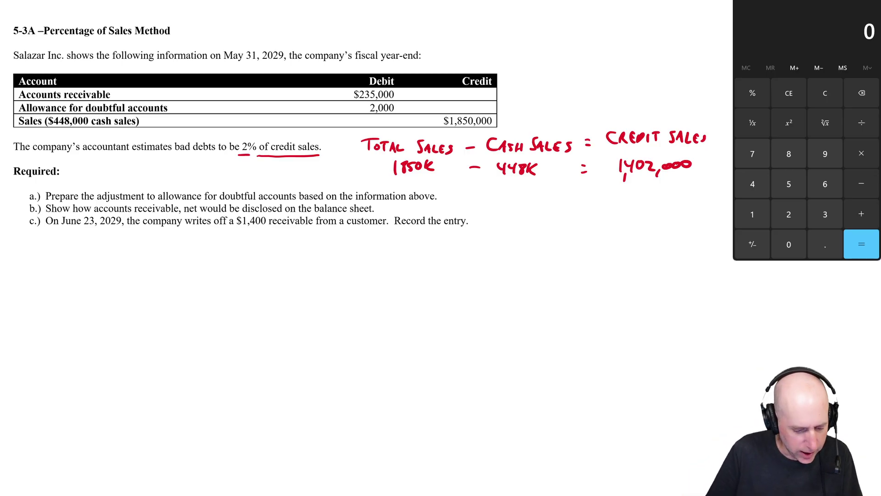
Box "2% of credit sales" in the problem text and multiply 1402000 by 0.02 on the calculator
mouse_move(240, 154)
left_mouse_down()
mouse_move(240, 134)
mouse_move(319, 157)
left_mouse_up()
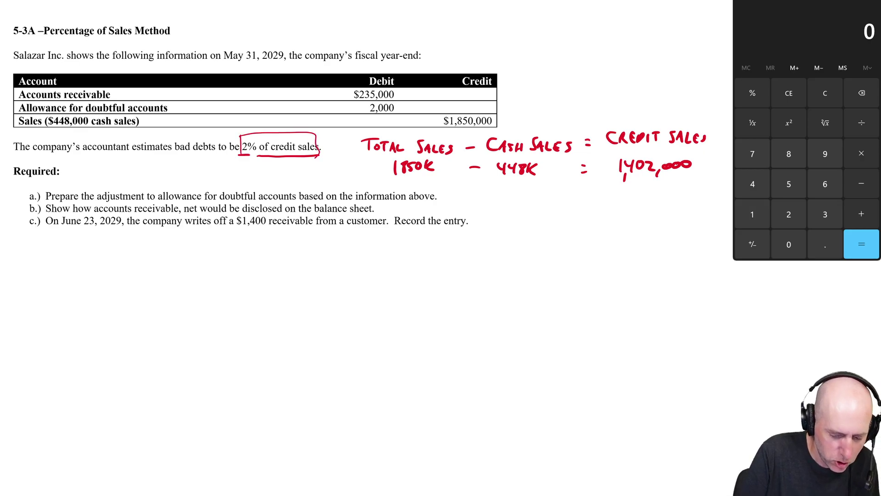
type("1")
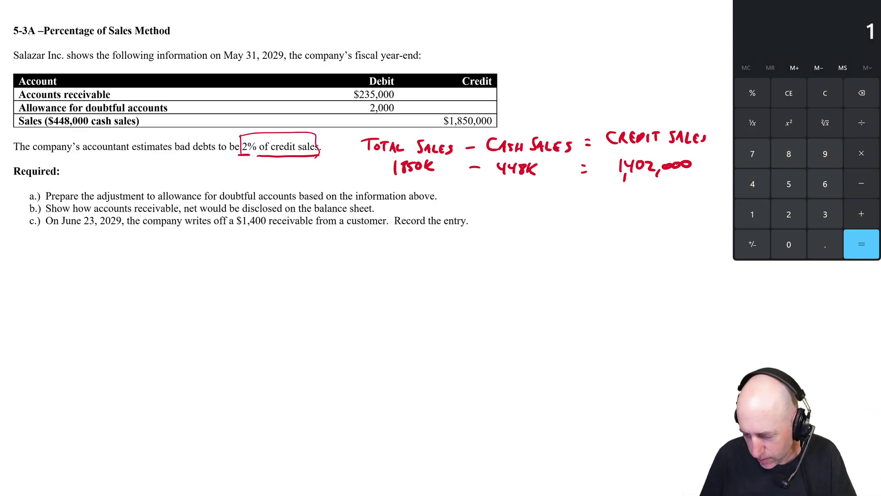
type("4020000")
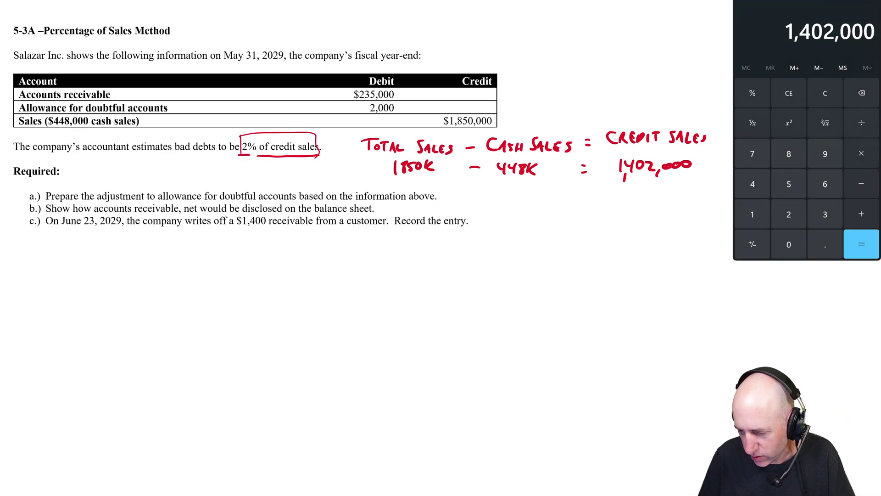
type("*0.02")
key("Return")
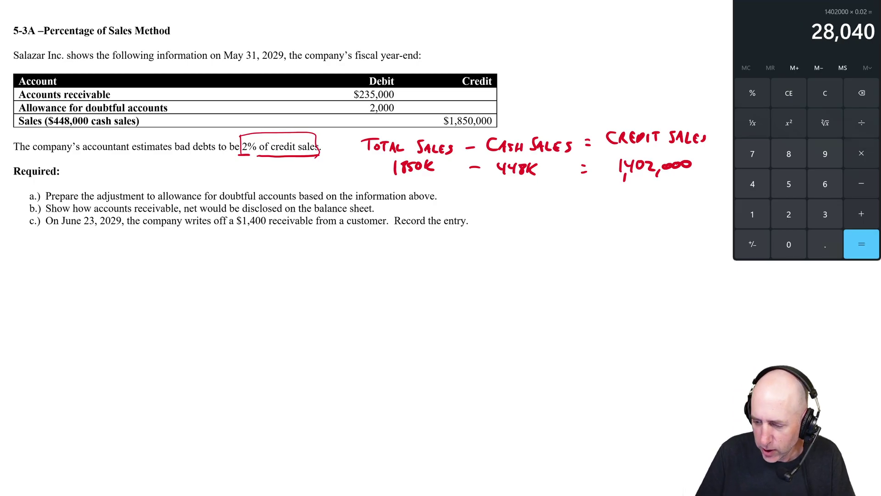
Write "x 2%" under the credit sales amount, rule a line below it and enter 28040 as the product
mouse_move(607, 204)
left_mouse_down()
mouse_move(622, 193)
mouse_move(662, 193)
left_mouse_up()
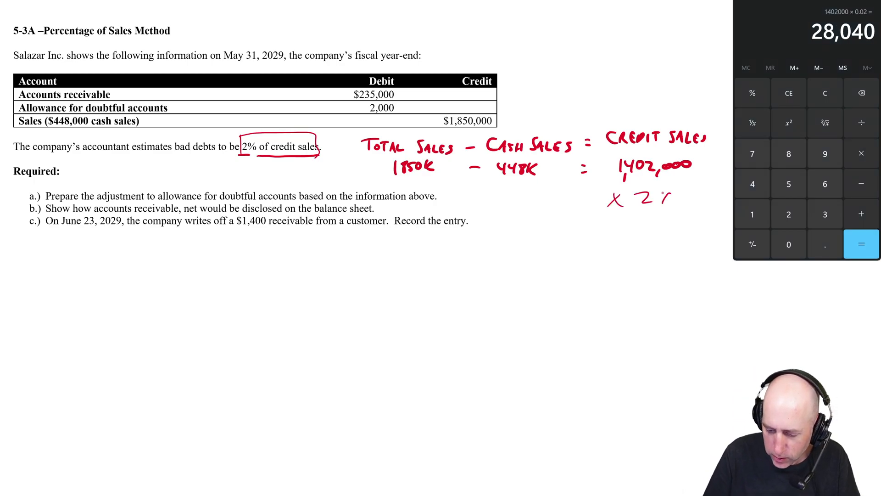
left_click_drag(600, 222, 698, 220)
mouse_move(612, 239)
left_mouse_down()
mouse_move(625, 251)
mouse_move(663, 247)
left_mouse_up()
mouse_move(660, 240)
left_mouse_down()
mouse_move(660, 252)
mouse_move(670, 241)
left_mouse_up()
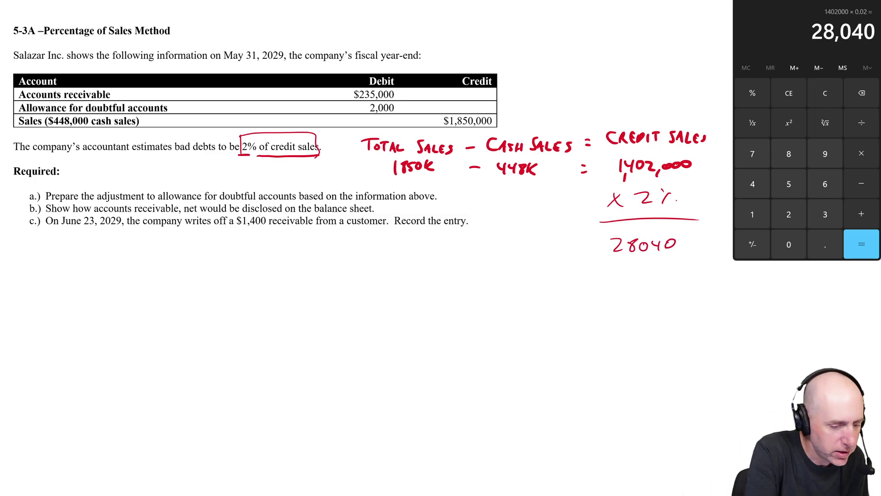
Underline "Percentage of Sales Method" in the title and label the 28040 product "BAD DEBT EXP"
left_click_drag(44, 36, 177, 38)
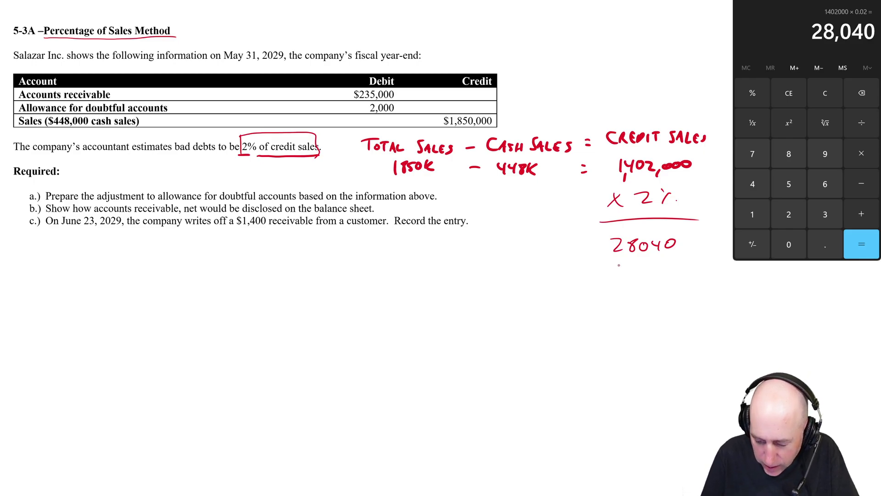
mouse_move(618, 265)
left_mouse_down()
mouse_move(619, 281)
mouse_move(659, 283)
left_mouse_up()
mouse_move(659, 267)
left_mouse_down()
mouse_move(660, 282)
mouse_move(690, 275)
left_mouse_up()
mouse_move(684, 275)
left_mouse_down()
mouse_move(685, 284)
mouse_move(719, 284)
left_mouse_up()
left_click_drag(719, 277, 715, 284)
left_click_drag(721, 278, 724, 288)
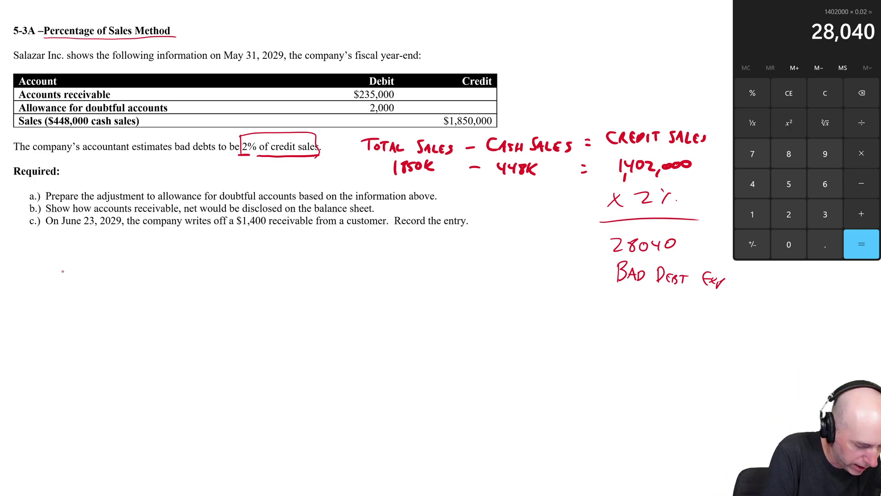
Start the answer to part "a.)" below the requirements with the date "MAY 31, 2029"
left_click_drag(63, 271, 67, 281)
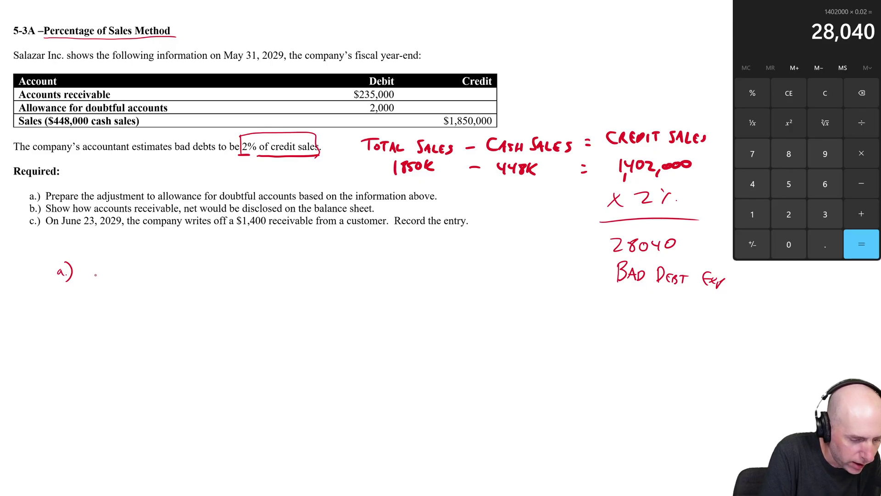
left_click_drag(96, 277, 129, 275)
left_click(141, 273)
left_click_drag(136, 263, 141, 285)
left_click_drag(148, 268, 169, 276)
left_click_drag(178, 269, 178, 278)
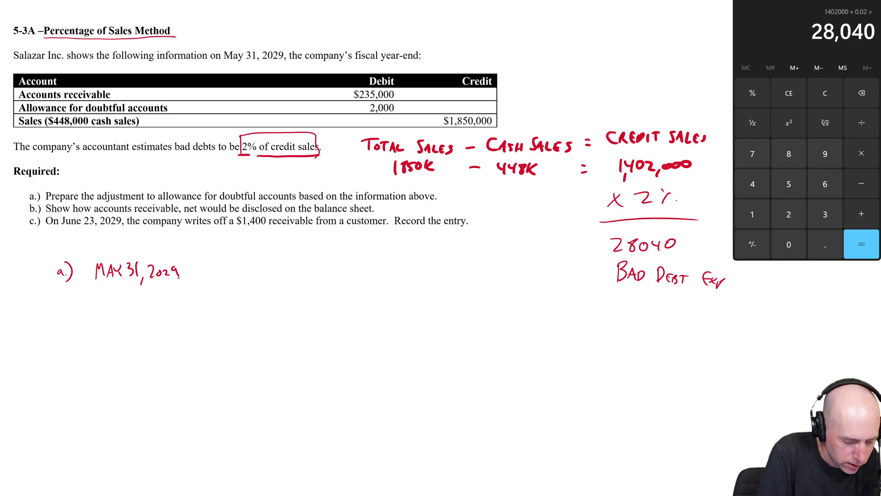
Write the debit line of the journal entry as "BAD DEBT EXP" with 28040
mouse_move(107, 298)
left_mouse_down()
mouse_move(108, 315)
mouse_move(215, 314)
left_mouse_up()
left_click_drag(215, 303, 220, 316)
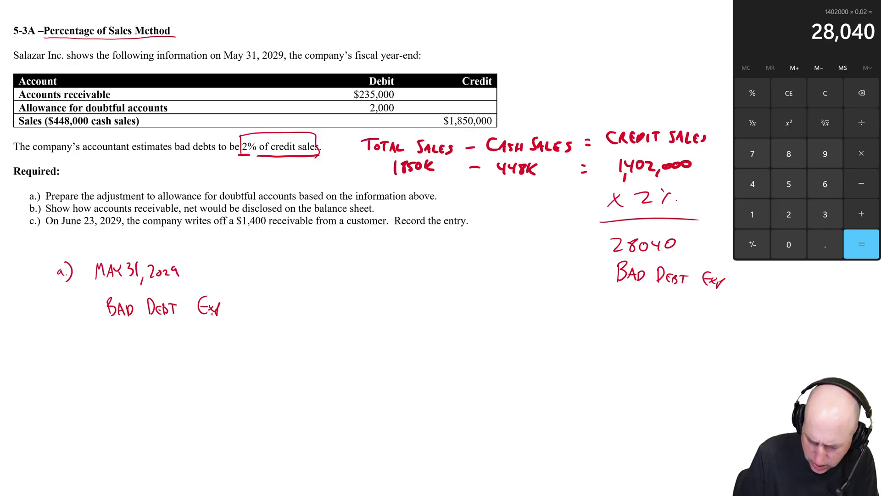
mouse_move(332, 295)
left_mouse_down()
mouse_move(342, 307)
mouse_move(350, 296)
left_mouse_up()
mouse_move(359, 296)
left_mouse_down()
mouse_move(354, 304)
mouse_move(360, 297)
left_mouse_up()
mouse_move(367, 293)
left_mouse_down()
mouse_move(370, 307)
mouse_move(383, 295)
left_mouse_up()
left_click(394, 307)
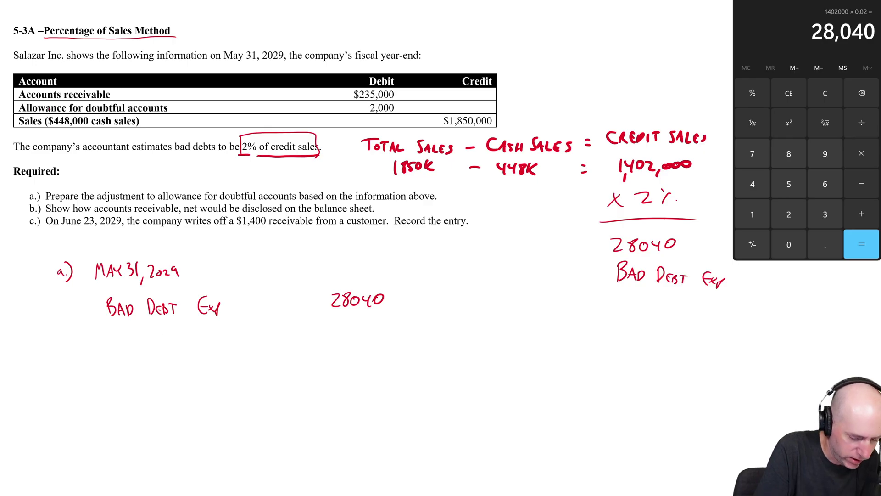
Write the indented credit line of the journal entry as "ALLOWANCE (AFDA)" with 28040
mouse_move(177, 351)
left_mouse_down()
mouse_move(179, 344)
mouse_move(186, 350)
left_mouse_up()
mouse_move(178, 346)
left_mouse_down()
mouse_move(221, 337)
mouse_move(239, 338)
mouse_move(238, 347)
left_mouse_up()
left_click_drag(238, 342, 244, 345)
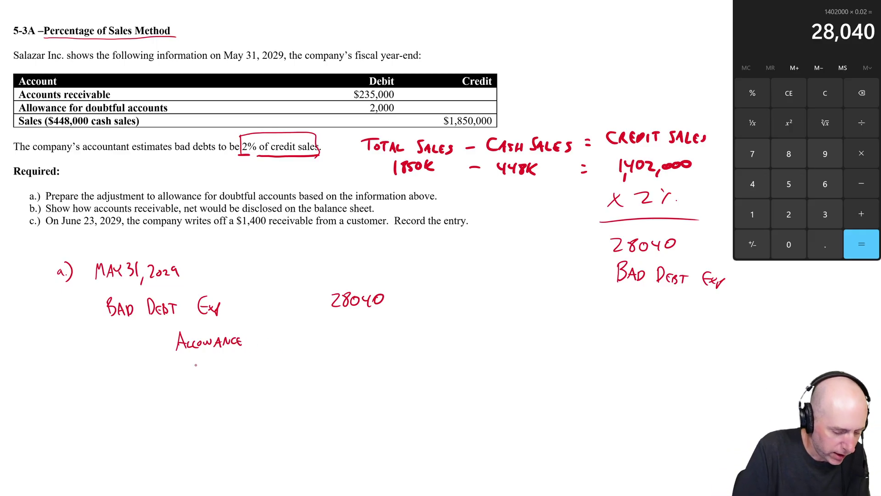
mouse_move(196, 354)
left_mouse_down()
mouse_move(193, 367)
mouse_move(223, 356)
left_mouse_up()
left_click_drag(224, 352, 227, 367)
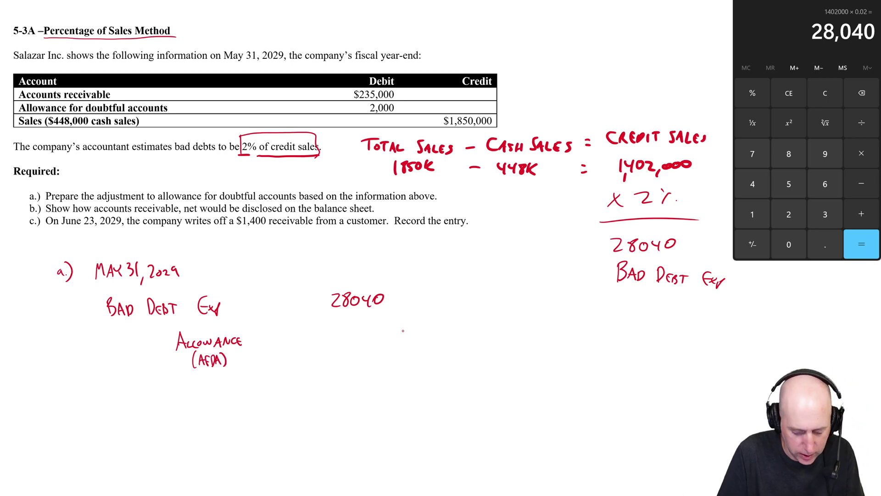
mouse_move(404, 332)
left_mouse_down()
mouse_move(413, 345)
mouse_move(438, 344)
left_mouse_up()
left_click_drag(444, 333, 445, 340)
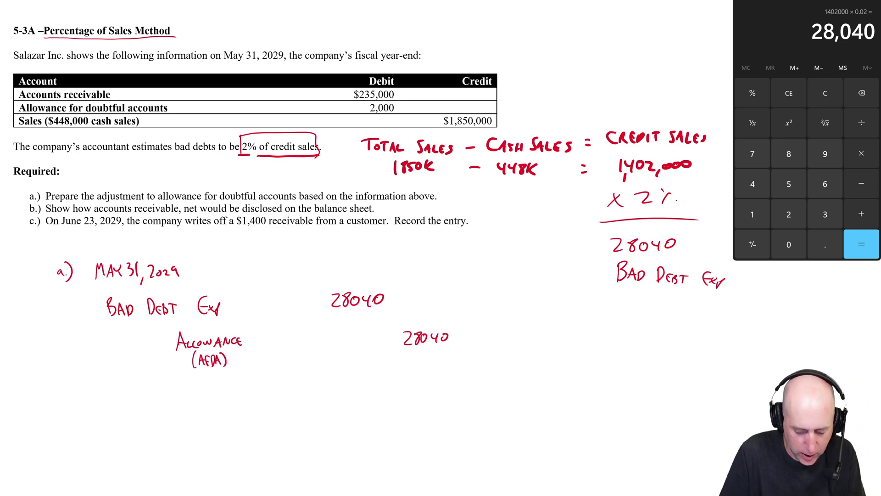
Add underlined "DR" and "CR" headings above the journal entry's amount columns
left_click_drag(346, 251, 346, 266)
mouse_move(345, 250)
left_mouse_down()
mouse_move(347, 265)
mouse_move(372, 264)
left_mouse_up()
left_click_drag(416, 254, 418, 265)
left_click_drag(421, 265, 438, 270)
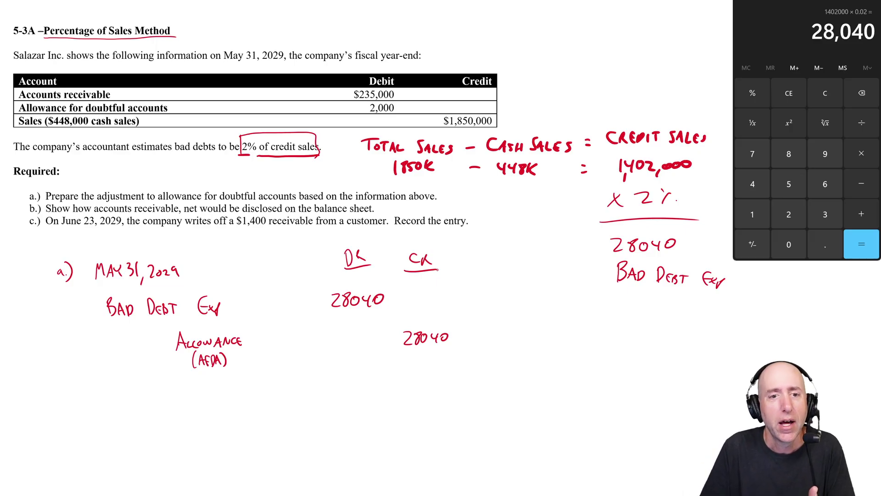
Lay out the balance sheet disclosure below the entry as "A/R", "– ALLOWANCE" and "= A/R, NET"
scroll(358, 229, "down", 1)
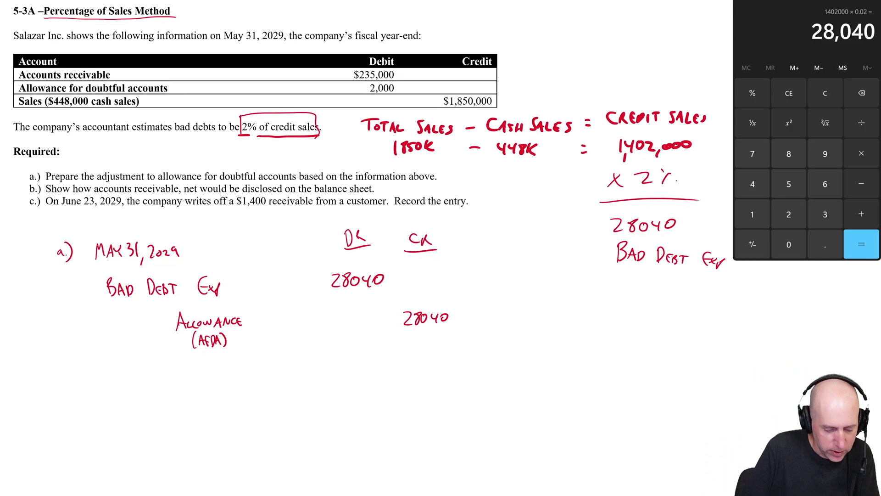
left_click_drag(204, 410, 229, 414)
mouse_move(177, 440)
left_mouse_down()
mouse_move(207, 436)
mouse_move(205, 448)
mouse_move(214, 446)
left_mouse_up()
mouse_move(216, 434)
left_mouse_down()
mouse_move(230, 444)
mouse_move(248, 434)
left_mouse_up()
mouse_move(250, 441)
left_mouse_down()
mouse_move(254, 432)
mouse_move(251, 442)
left_mouse_up()
left_click_drag(261, 431, 258, 440)
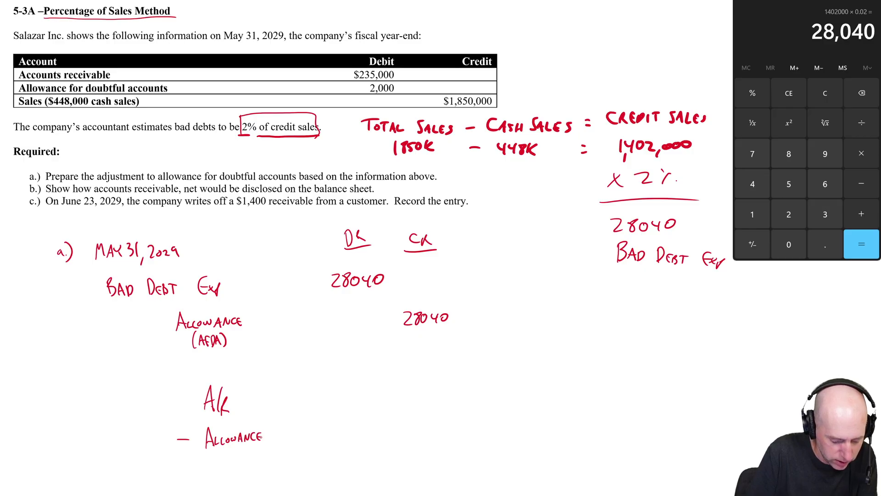
left_click_drag(181, 466, 190, 474)
mouse_move(205, 464)
left_mouse_down()
mouse_move(201, 481)
mouse_move(207, 477)
left_mouse_up()
left_click_drag(212, 468, 211, 478)
mouse_move(218, 468)
left_mouse_down()
mouse_move(223, 481)
mouse_move(245, 469)
left_mouse_up()
mouse_move(248, 469)
left_mouse_down()
mouse_move(252, 477)
mouse_move(262, 469)
left_mouse_up()
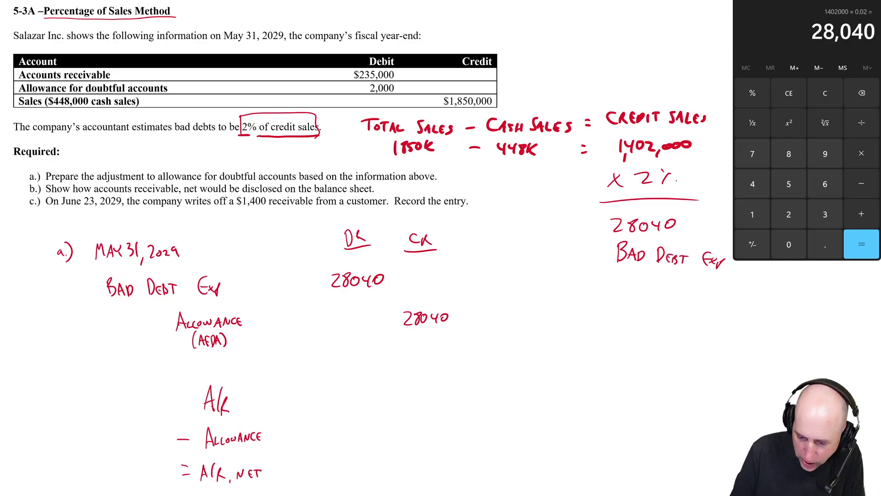
Write 235,000 as the A/R amount in the balance sheet disclosure
left_click_drag(339, 74, 345, 68)
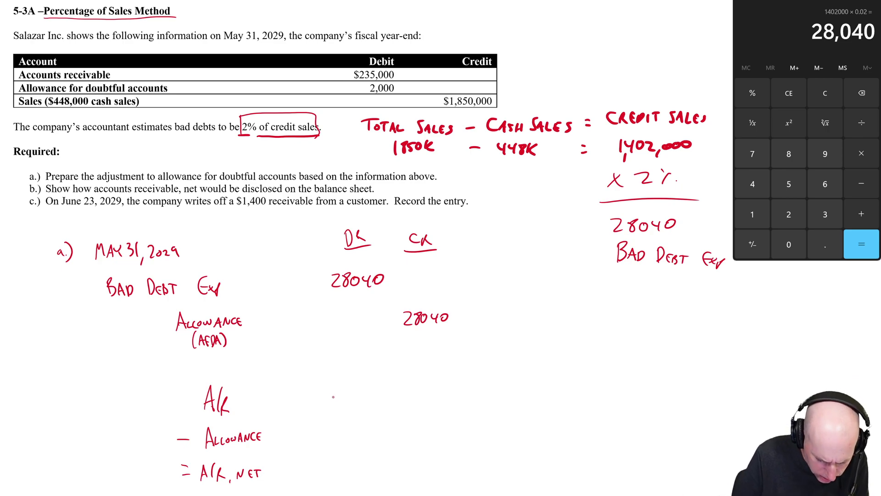
left_click_drag(323, 391, 362, 410)
left_click_drag(371, 396, 379, 396)
left_click_drag(390, 396, 391, 397)
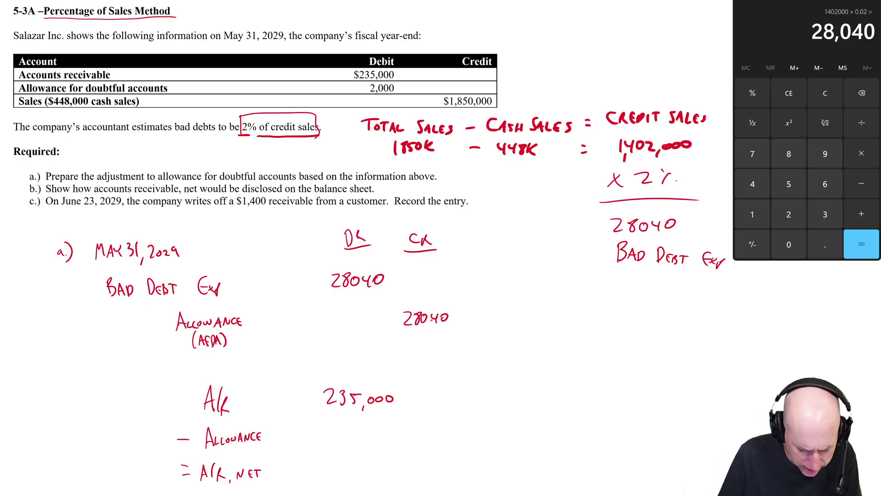
Draw a T-account titled "ALLOWANCE" with 2,000 on the debit side, 28040 on the credit side and a balance line
left_click_drag(547, 345, 695, 342)
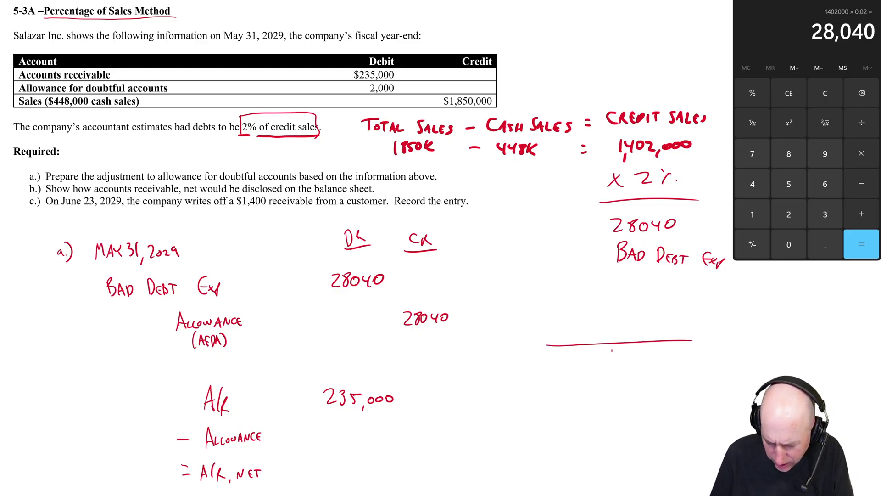
left_click_drag(612, 348, 614, 440)
mouse_move(574, 341)
left_mouse_down()
mouse_move(579, 324)
mouse_move(585, 340)
left_mouse_up()
left_click_drag(577, 335, 591, 340)
left_click(603, 335)
mouse_move(599, 331)
left_mouse_down()
mouse_move(597, 340)
mouse_move(638, 327)
mouse_move(651, 336)
left_mouse_up()
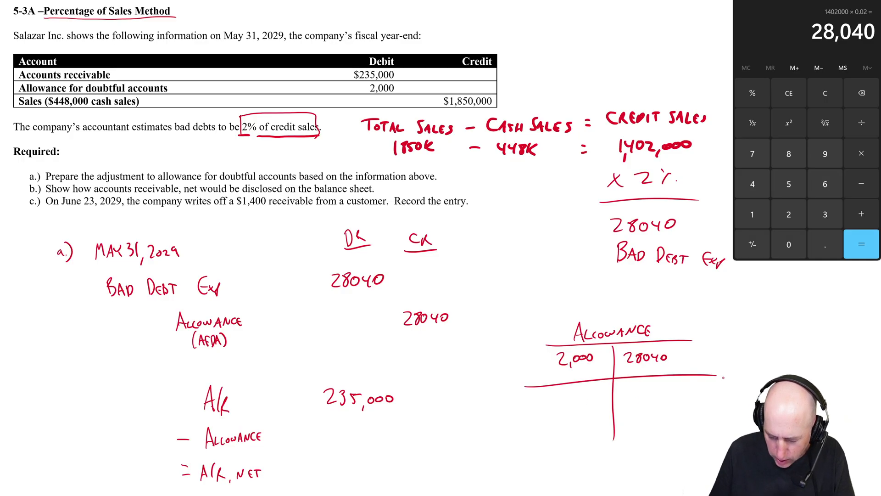
left_click_drag(542, 404, 556, 409)
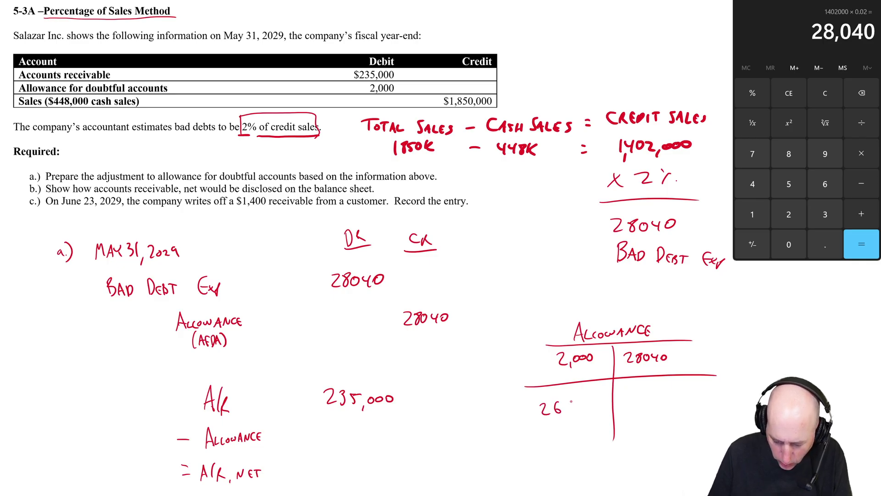
key("ctrl+z")
key("ctrl+z")
Write the credit balance 26,040 in the Allowance T-account and enter (26,040) on the disclosure's allowance line
left_click_drag(622, 397, 631, 408)
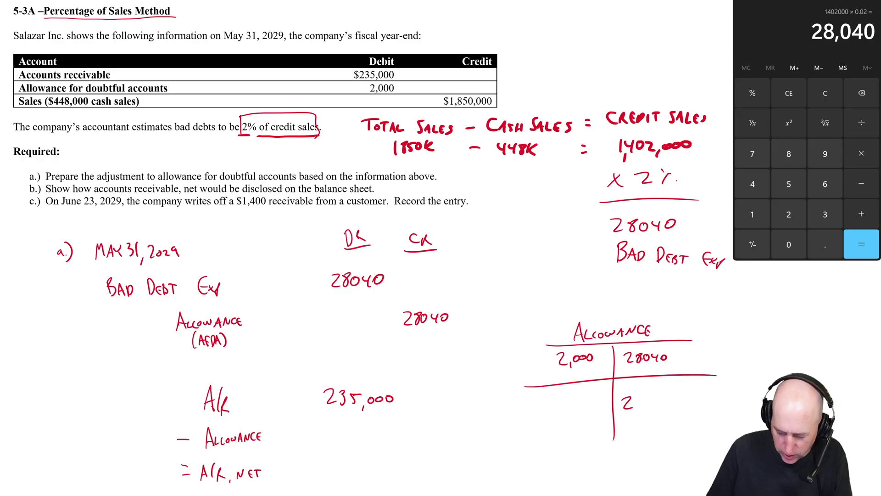
mouse_move(642, 396)
left_mouse_down()
mouse_move(644, 412)
mouse_move(655, 401)
mouse_move(666, 411)
left_mouse_up()
left_click_drag(674, 400, 674, 408)
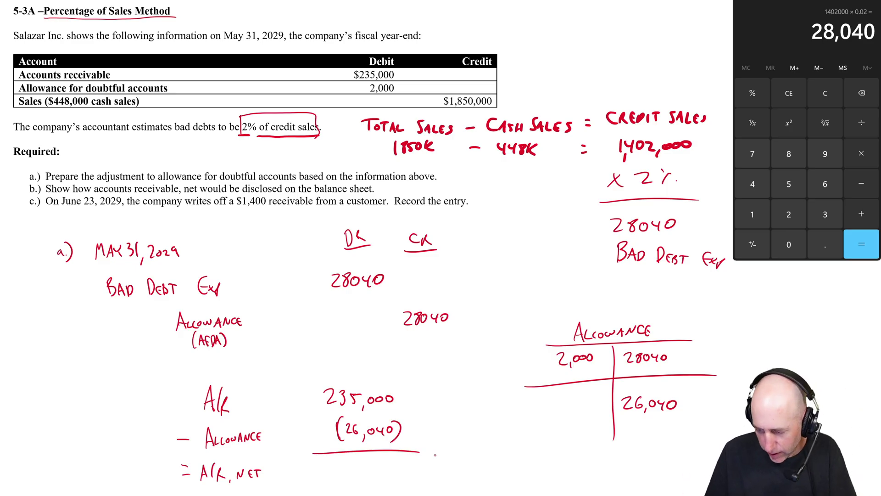
Calculate 235000 minus 26040 and write 208,960 as the A/R, net amount
type("235000 - ")
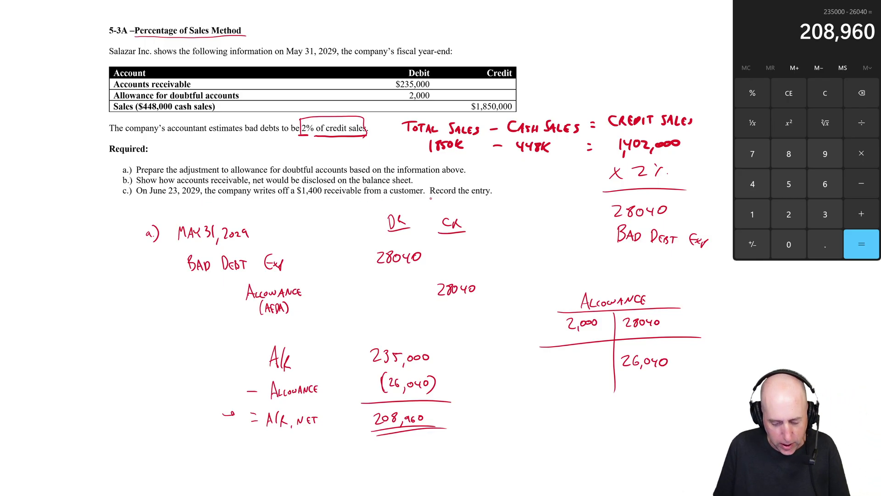
Label the balance sheet disclosure "b.)" and the blank area below it "c.)", and draw a loop around the whole part b disclosure
scroll(431, 198, "down", 3)
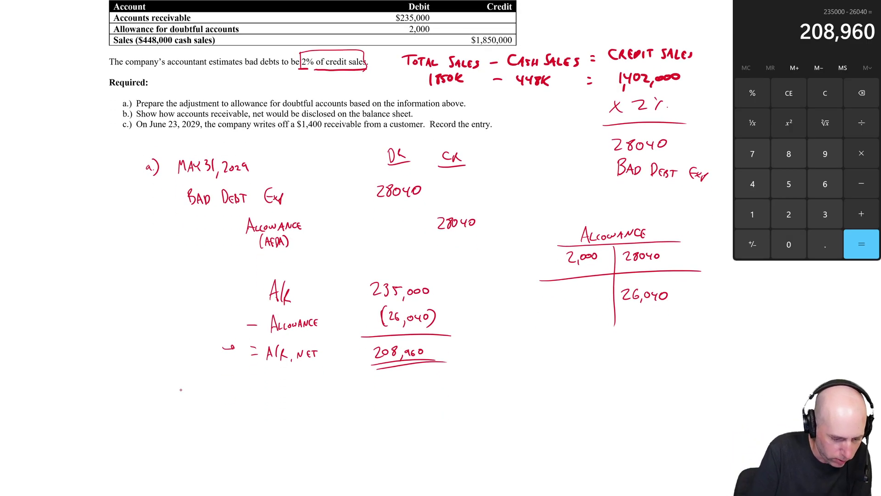
left_click(165, 393)
left_click_drag(157, 382, 166, 408)
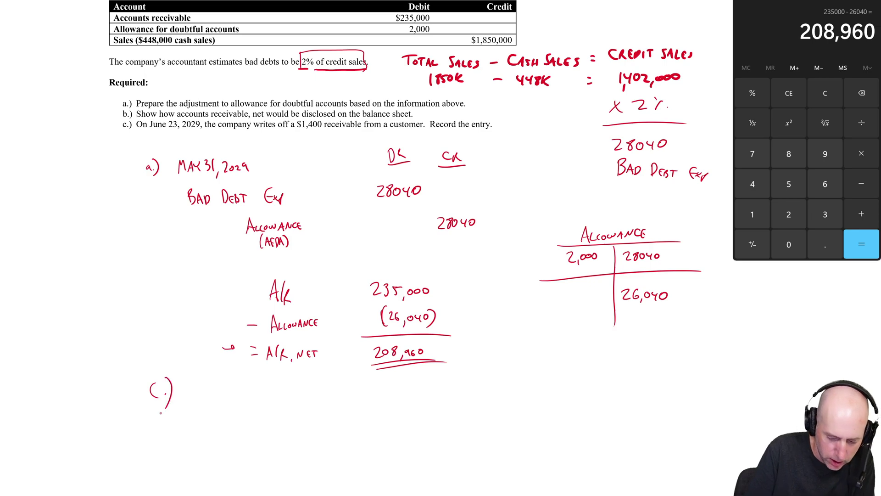
left_click_drag(158, 281, 169, 297)
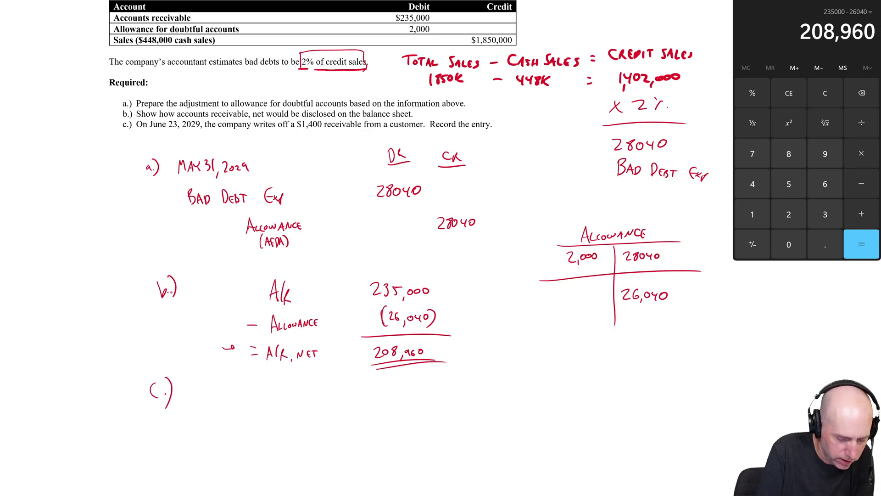
mouse_move(174, 260)
left_mouse_down()
mouse_move(135, 265)
mouse_move(211, 365)
mouse_move(463, 377)
mouse_move(406, 254)
mouse_move(141, 267)
left_mouse_up()
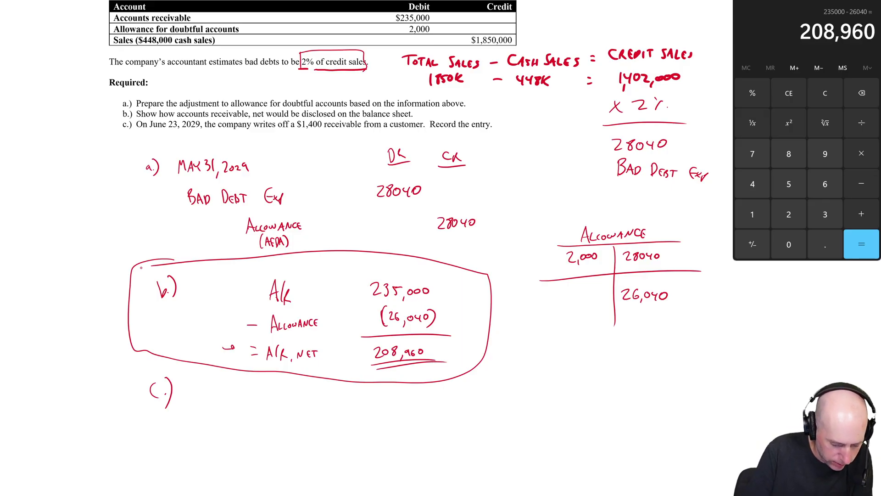
Write the part c credit line "A/R – CUSTOMER" with 1,400 in the credit column
left_click_drag(233, 452, 249, 456)
mouse_move(255, 442)
left_mouse_down()
mouse_move(257, 459)
mouse_move(289, 448)
left_mouse_up()
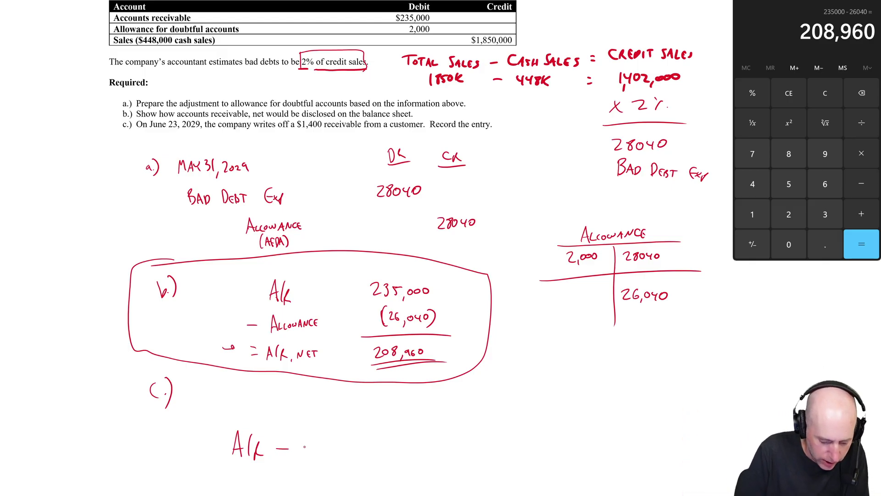
mouse_move(307, 444)
left_mouse_down()
mouse_move(322, 457)
mouse_move(368, 454)
left_mouse_up()
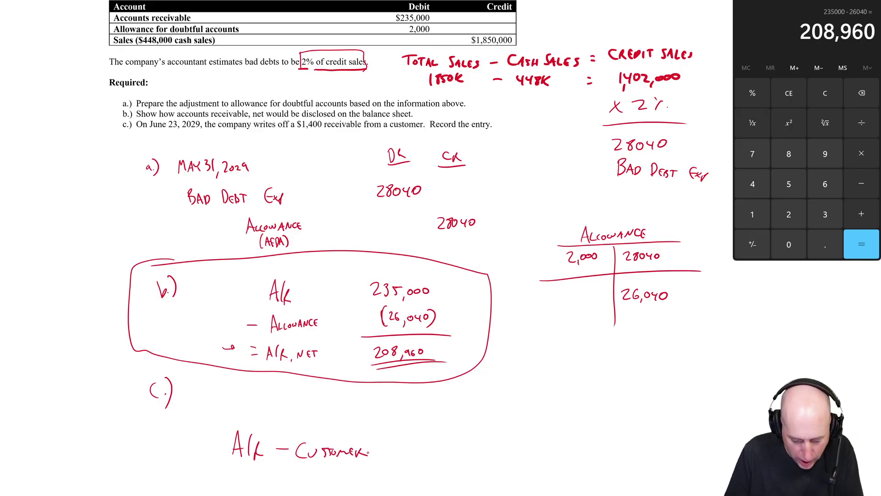
mouse_move(435, 437)
left_mouse_down()
mouse_move(437, 454)
mouse_move(447, 457)
left_mouse_up()
mouse_move(459, 439)
left_mouse_down()
mouse_move(463, 452)
mouse_move(470, 442)
left_mouse_up()
mouse_move(482, 441)
left_mouse_down()
mouse_move(478, 452)
mouse_move(486, 441)
left_mouse_up()
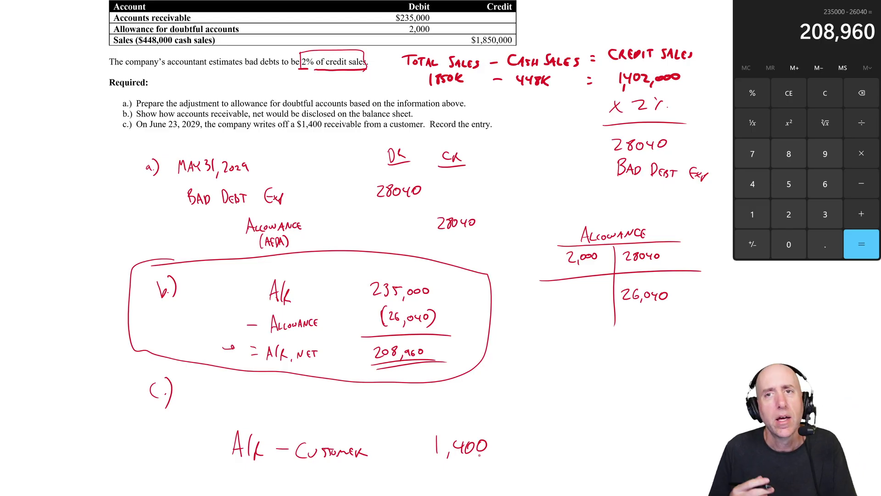
Write the entry date "JUNE 23, 2029" beside the "c.)" label
mouse_move(196, 380)
left_mouse_down()
mouse_move(190, 395)
mouse_move(202, 378)
left_mouse_up()
left_click_drag(200, 386, 215, 386)
left_click_drag(214, 388, 237, 389)
left_click_drag(239, 379, 247, 395)
left_click_drag(254, 381, 283, 390)
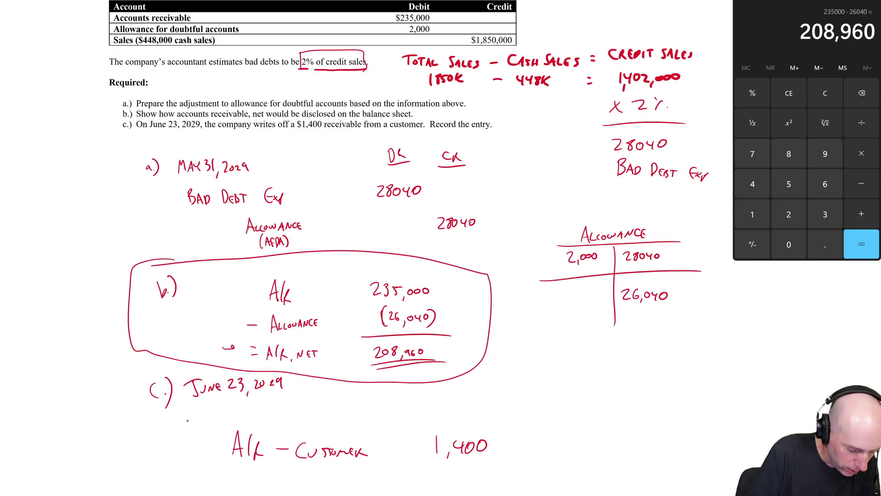
Write the debit line "ALLOWANCE" above the A/R – Customer line, with 1,400 in the debit column
mouse_move(187, 425)
left_mouse_down()
mouse_move(228, 413)
mouse_move(254, 419)
left_mouse_up()
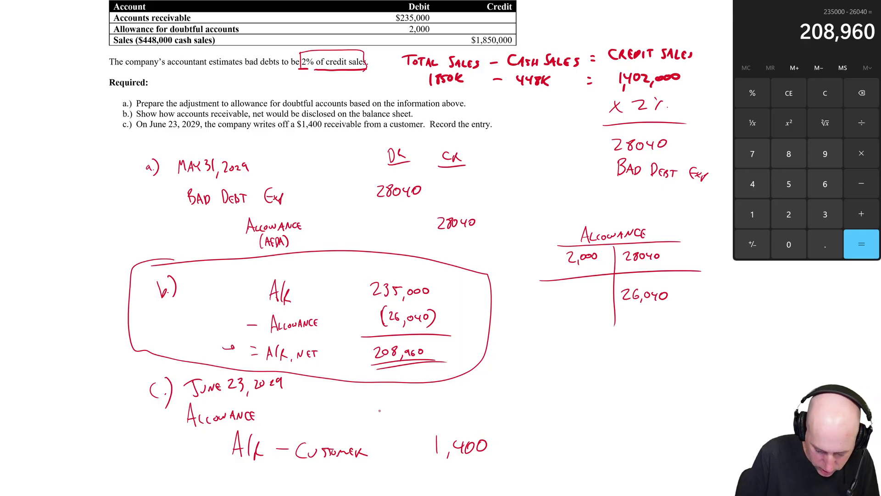
left_click_drag(377, 408, 379, 426)
mouse_move(385, 422)
left_mouse_down()
mouse_move(384, 429)
mouse_move(397, 426)
mouse_move(403, 416)
left_mouse_up()
left_click_drag(410, 413, 410, 414)
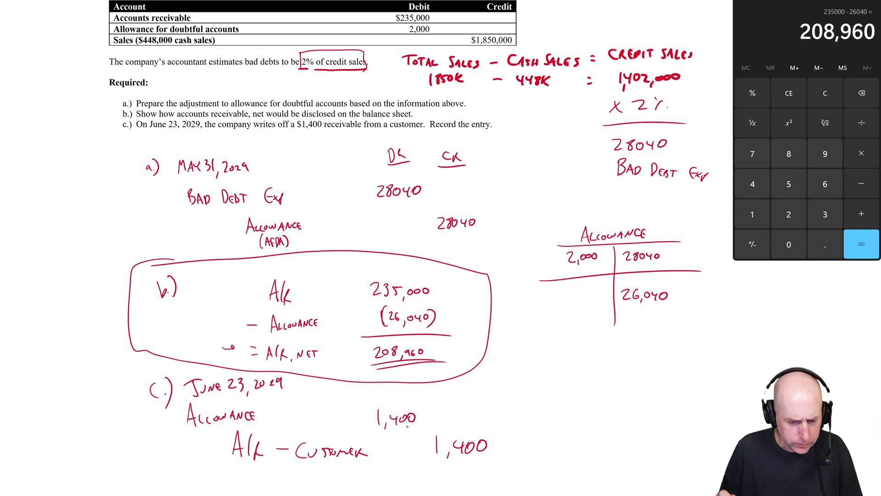
Circle the 2,000 allowance balance in the problem's account table and add a small pointer mark beside (26,040) in the part b disclosure
scroll(261, 442, "down", 3)
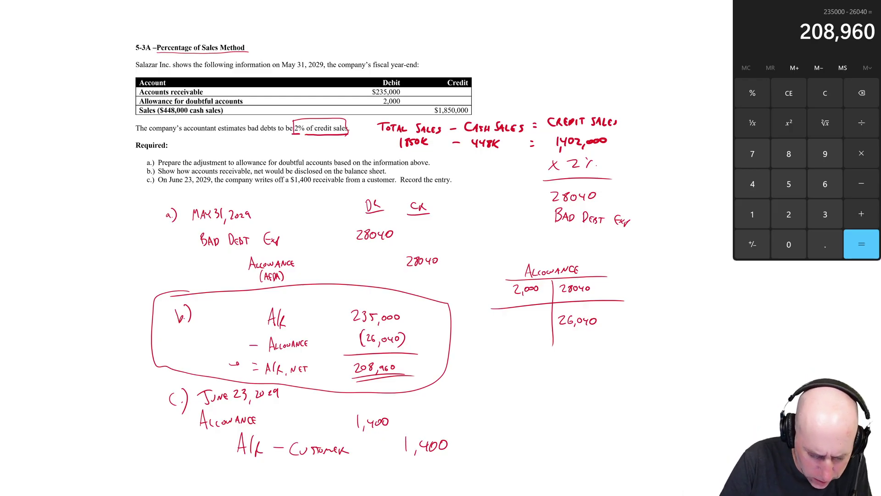
mouse_move(389, 105)
left_mouse_down()
mouse_move(382, 100)
mouse_move(392, 107)
left_mouse_up()
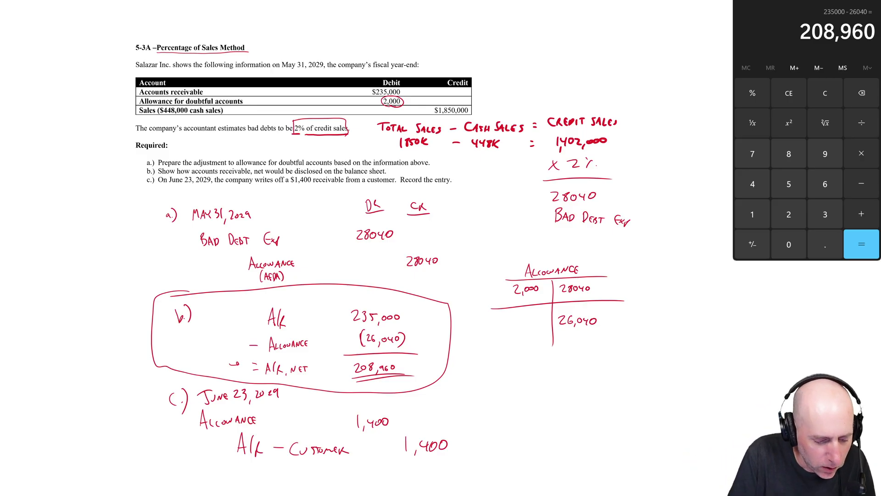
scroll(303, 248, "down", 3)
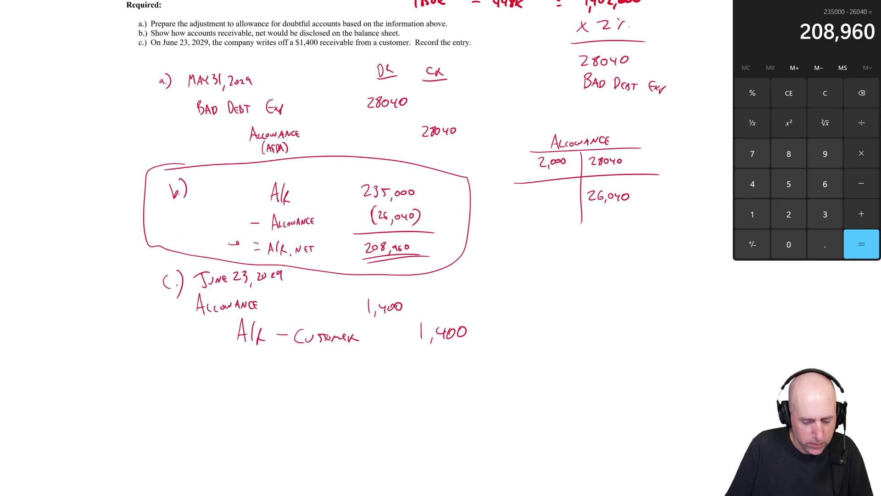
scroll(303, 248, "up", 3)
scroll(376, 206, "down", 1)
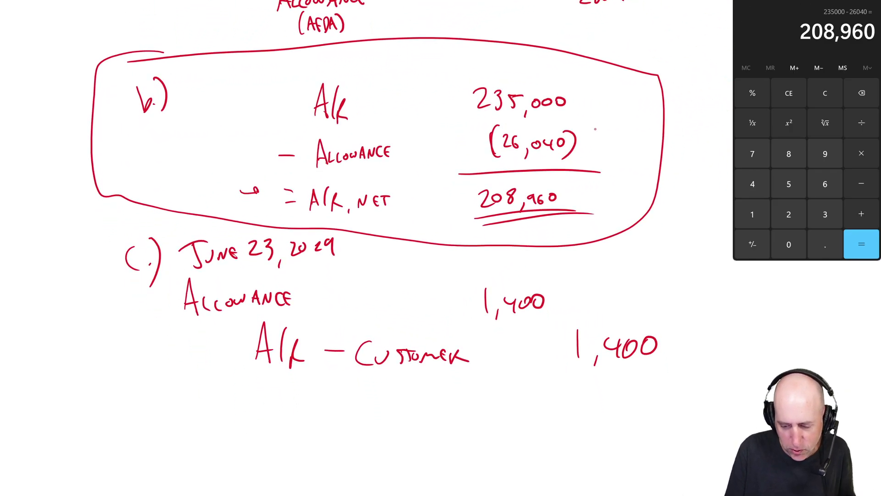
left_click_drag(592, 131, 604, 125)
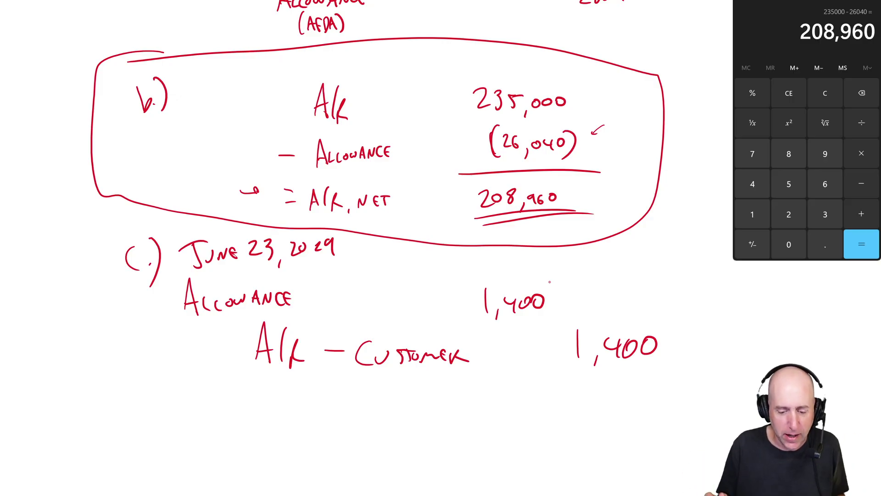
scroll(367, 207, "down", 5)
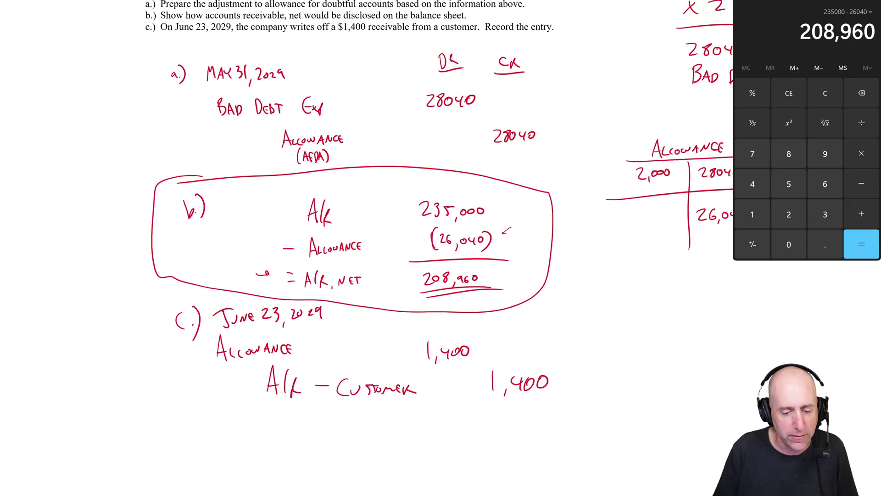